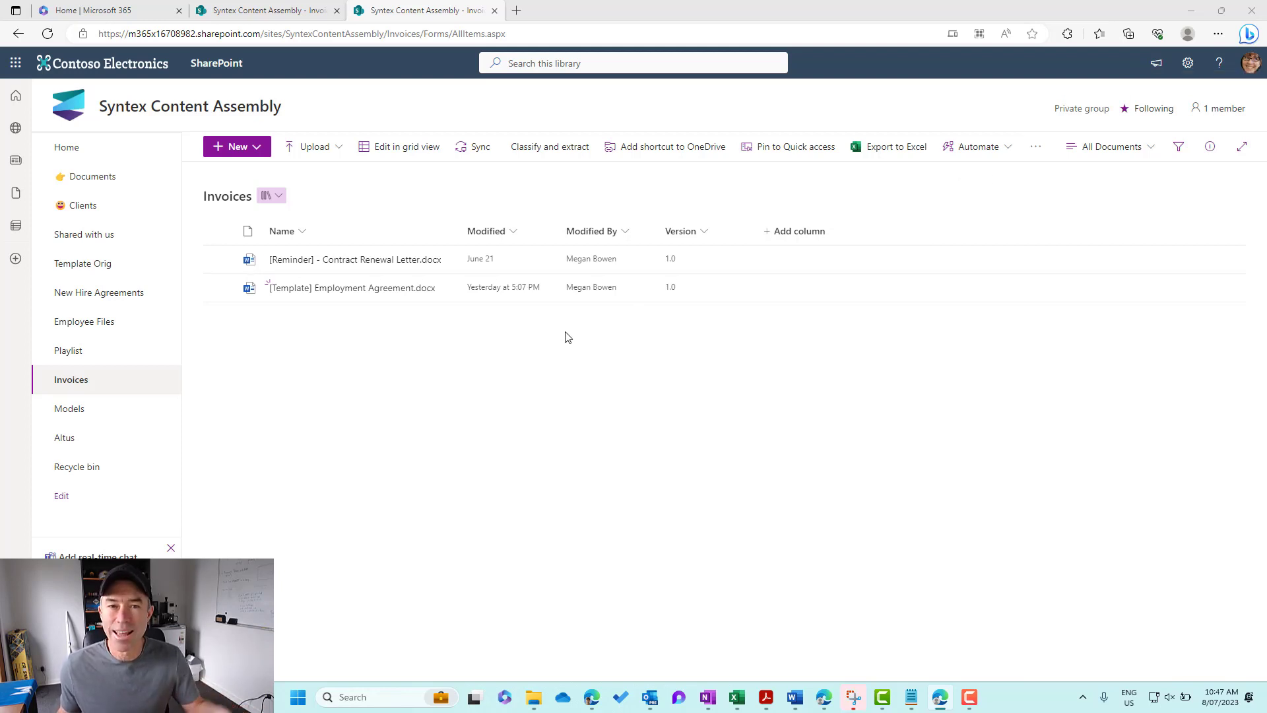
From the Settings gear, go through Library settings and More library settings to Invoices' Versioning settings.
{"action": "left_click", "coordinate": [1183, 63]}
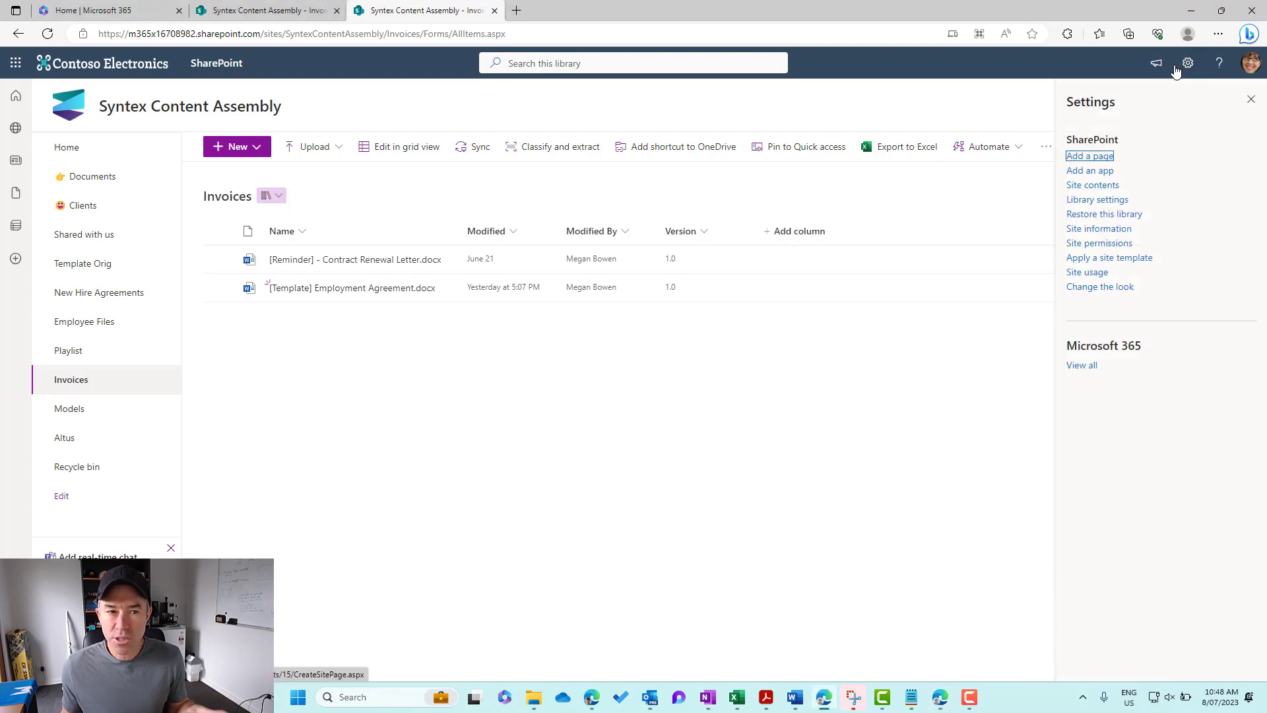
{"action": "left_click", "coordinate": [1098, 199]}
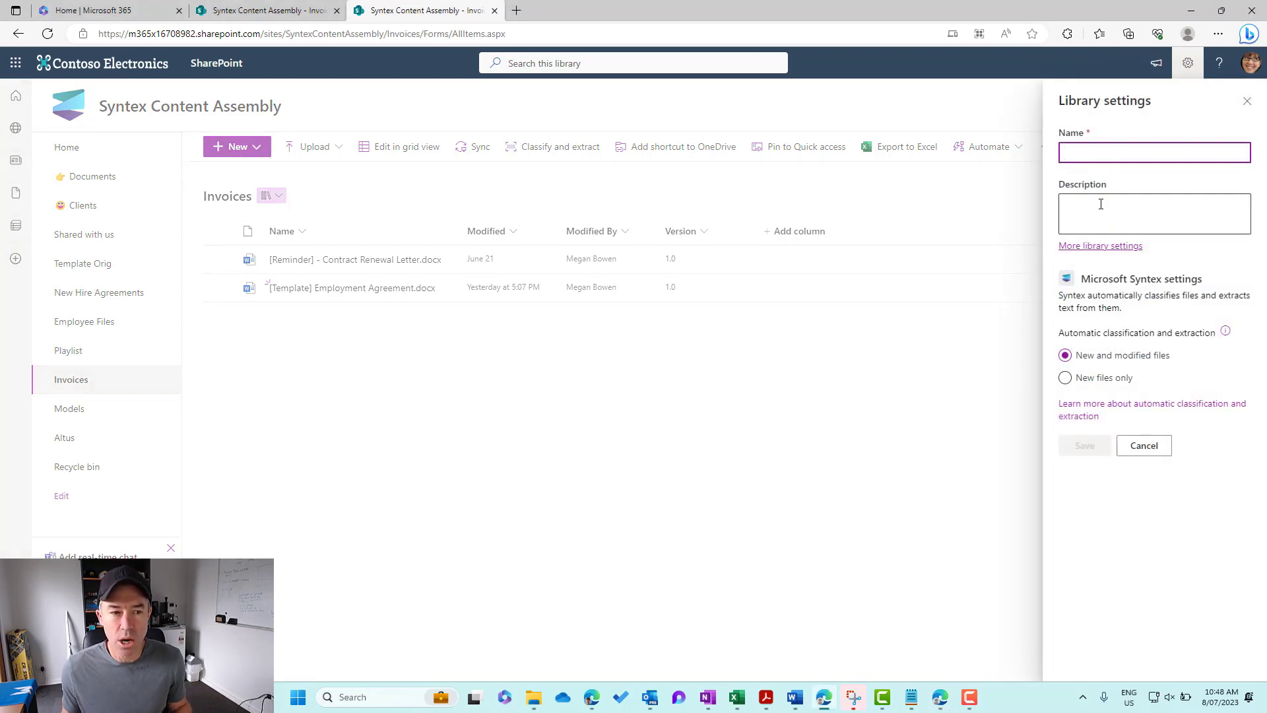
{"action": "left_click", "coordinate": [1104, 249]}
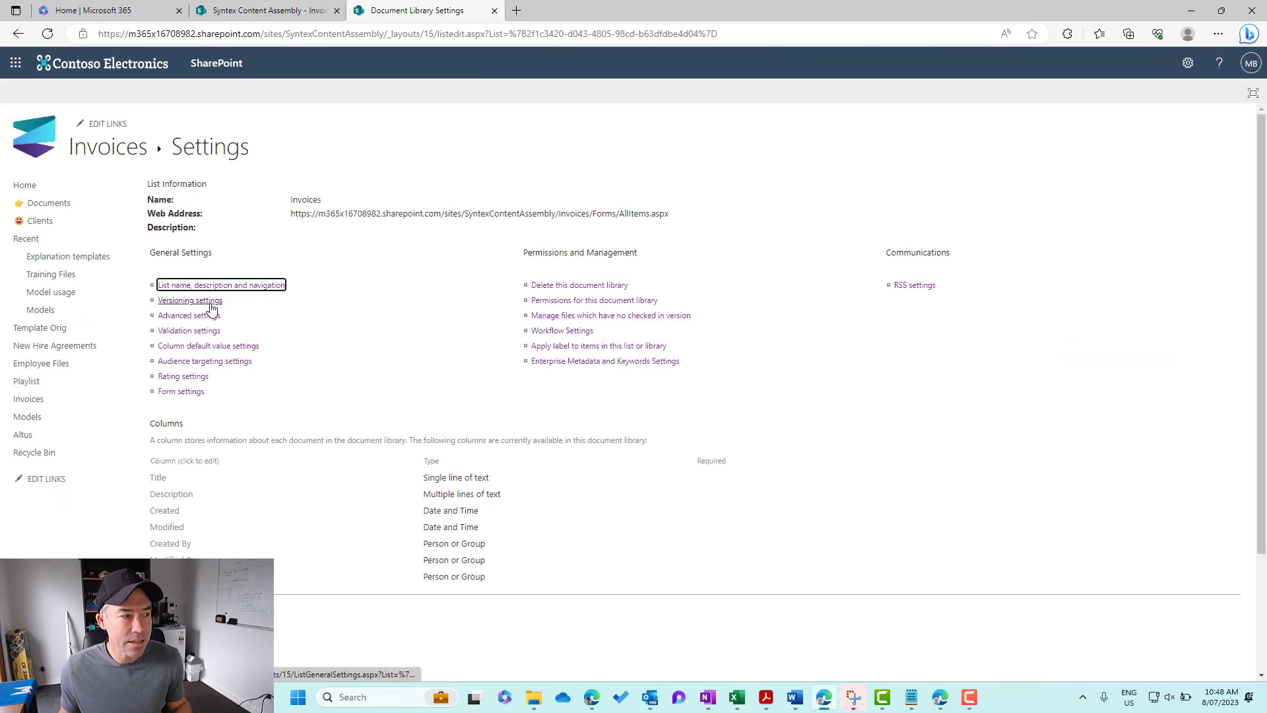
{"action": "left_click", "coordinate": [211, 305]}
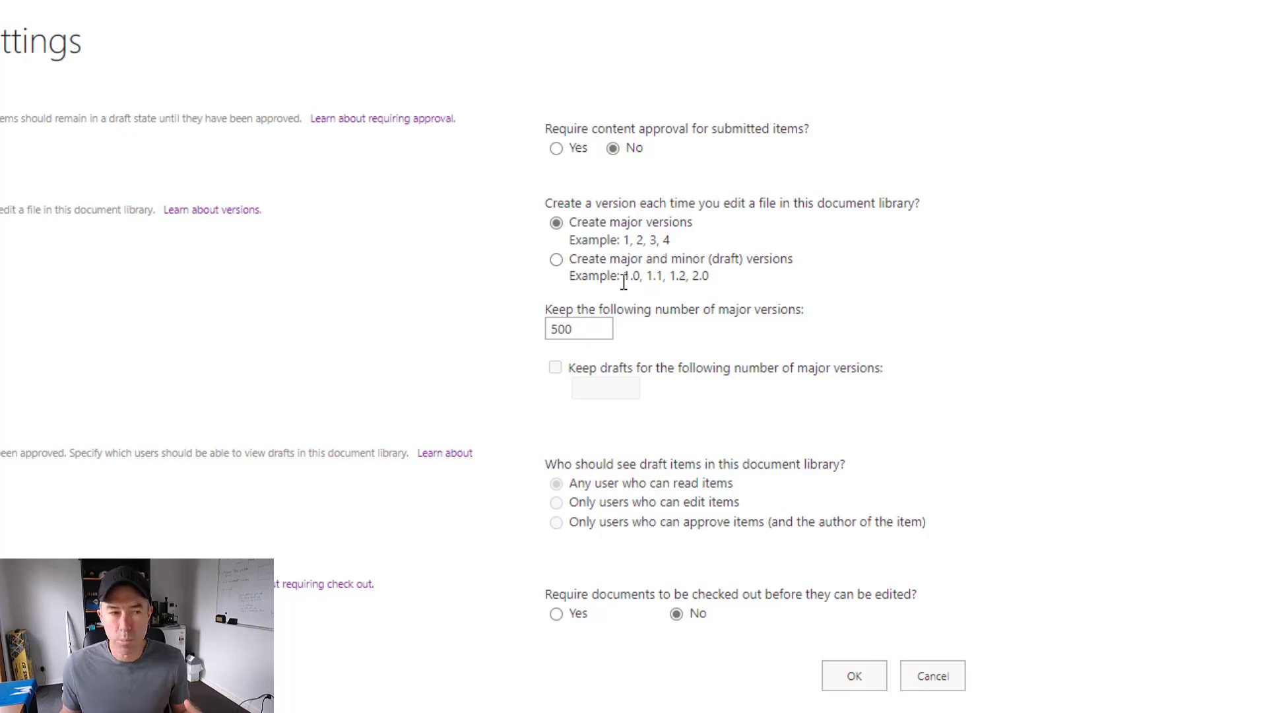
Choose 'Create major and minor (draft) versions' with drafts visible only to users who can edit items, then save.
{"action": "left_click_drag", "start_coordinate": [646, 276], "coordinate": [664, 275]}
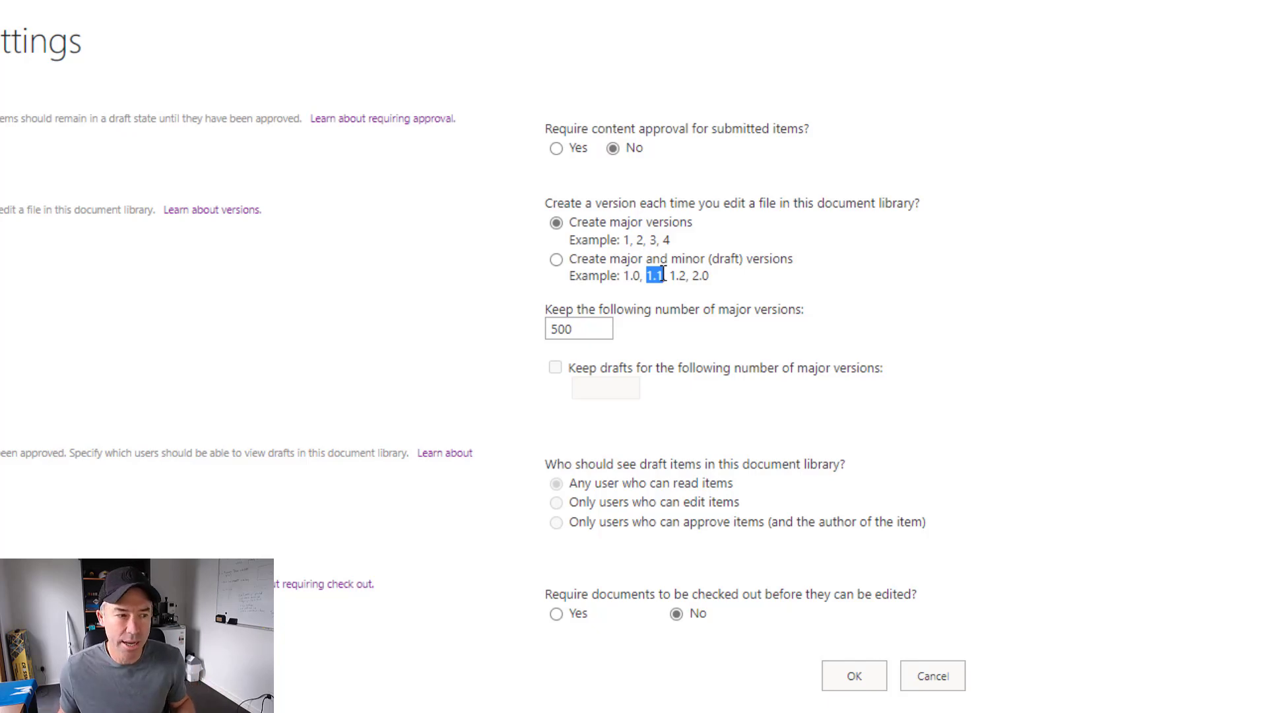
{"action": "left_click", "coordinate": [557, 259]}
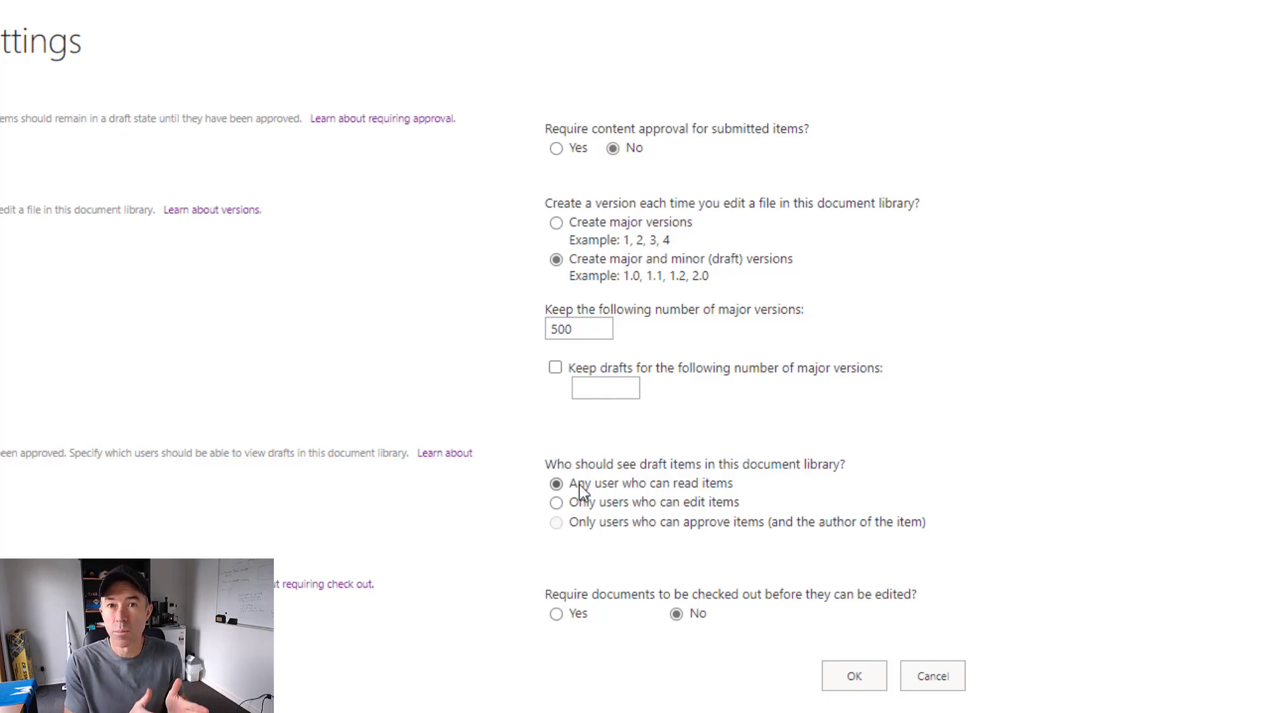
{"action": "left_click", "coordinate": [579, 506]}
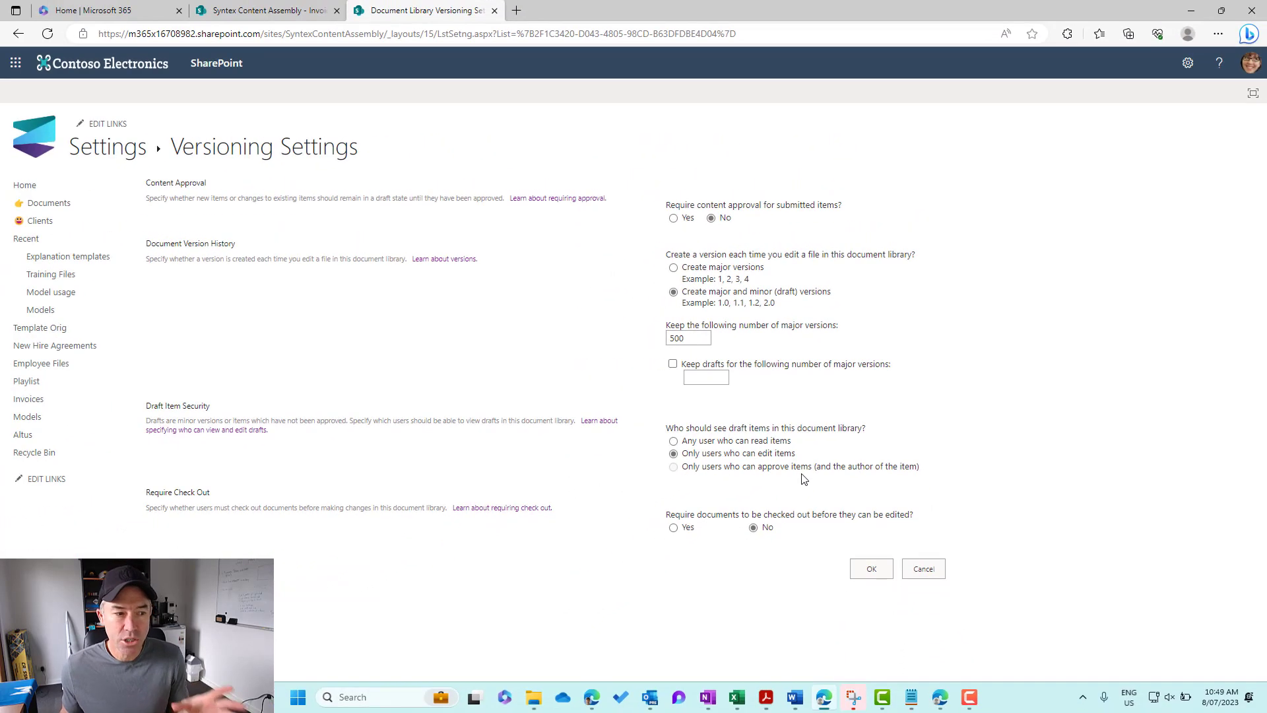
{"action": "left_click", "coordinate": [880, 578]}
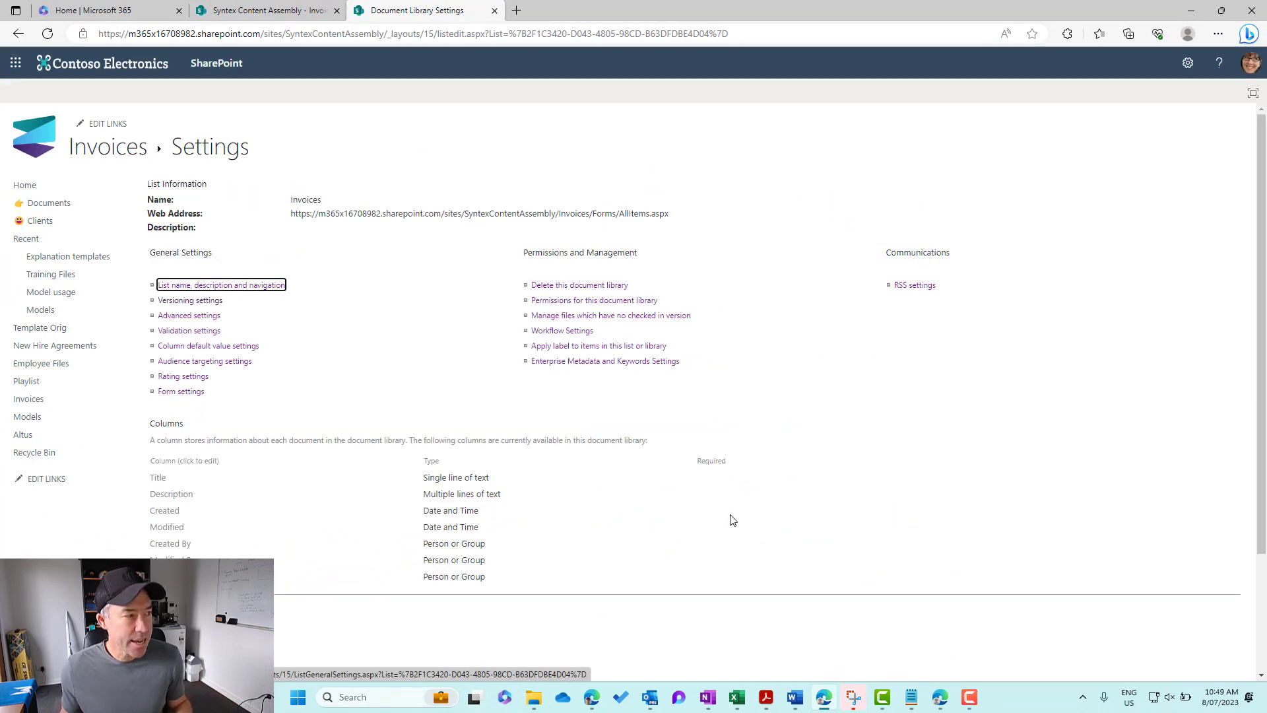
Back in Invoices, drop Generic Contractor Contract.dotx from File Explorer into the library as draft 0.1.
{"action": "left_click", "coordinate": [132, 151]}
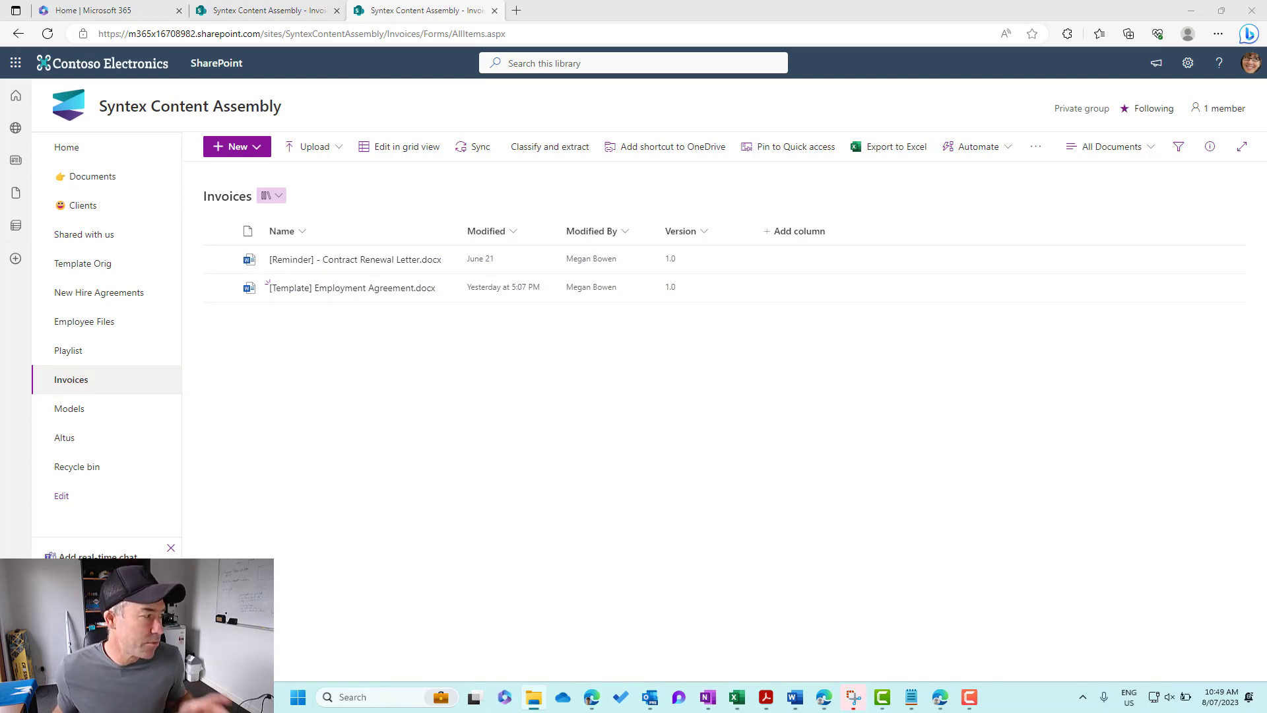
{"action": "left_click_drag", "start_coordinate": [165, 594], "coordinate": [497, 409]}
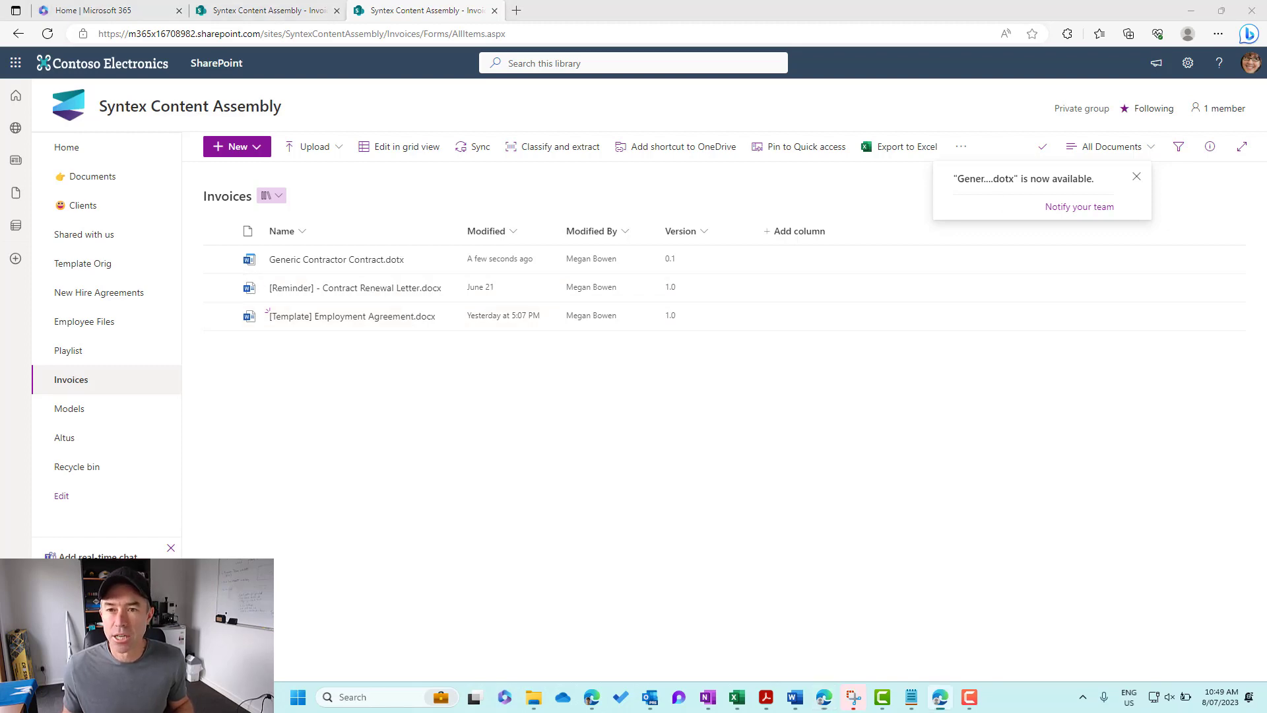
{"action": "left_click_drag", "start_coordinate": [1266, 90], "coordinate": [849, 50]}
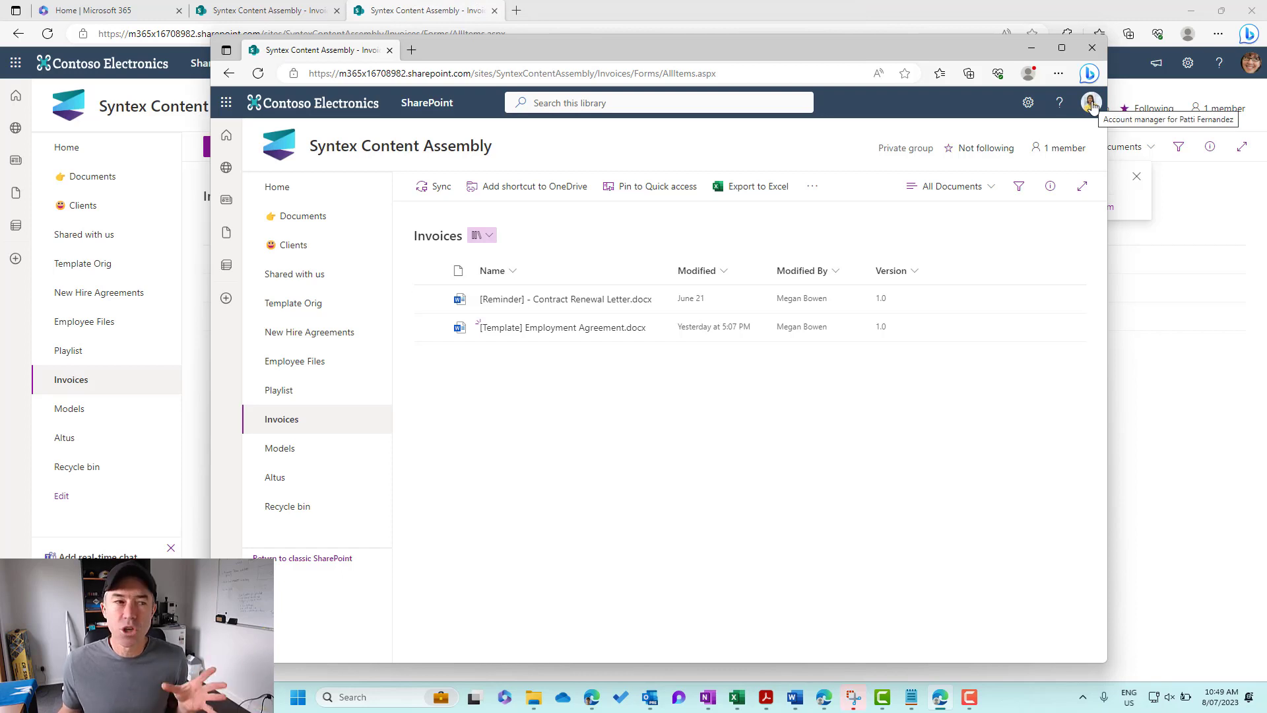
{"action": "left_click", "coordinate": [257, 74]}
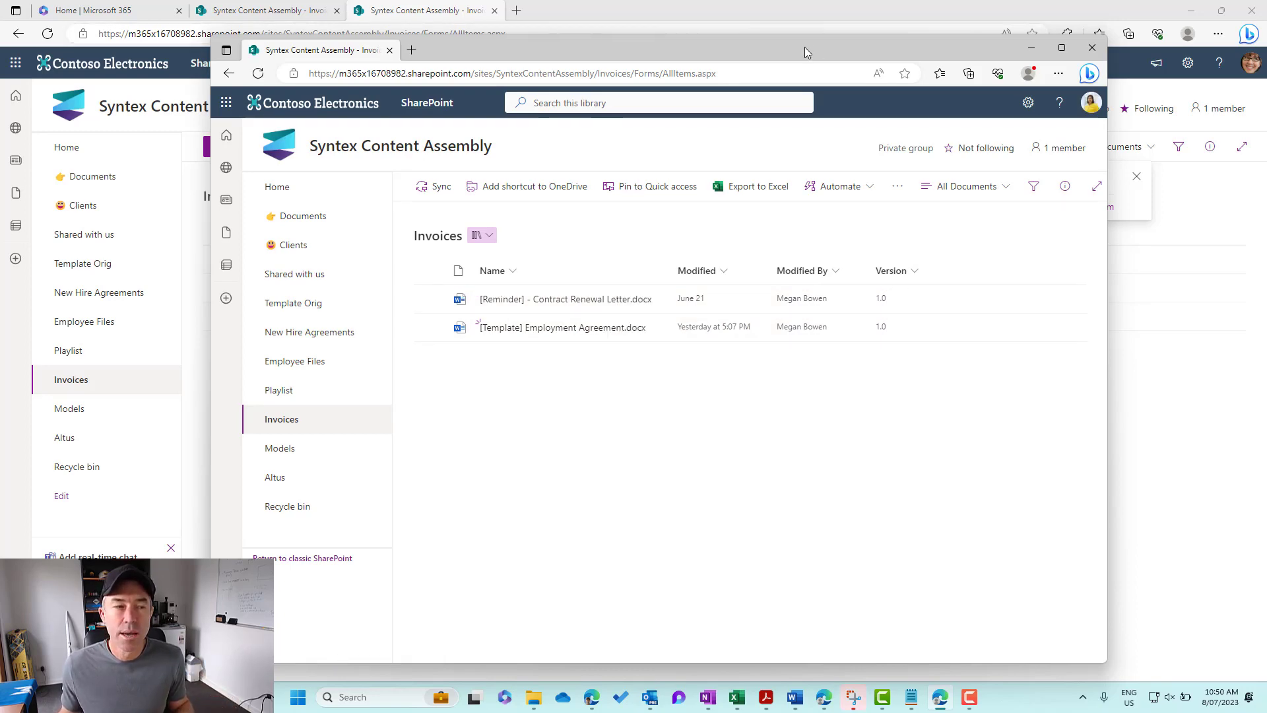
{"action": "left_click_drag", "start_coordinate": [806, 46], "coordinate": [1266, 211]}
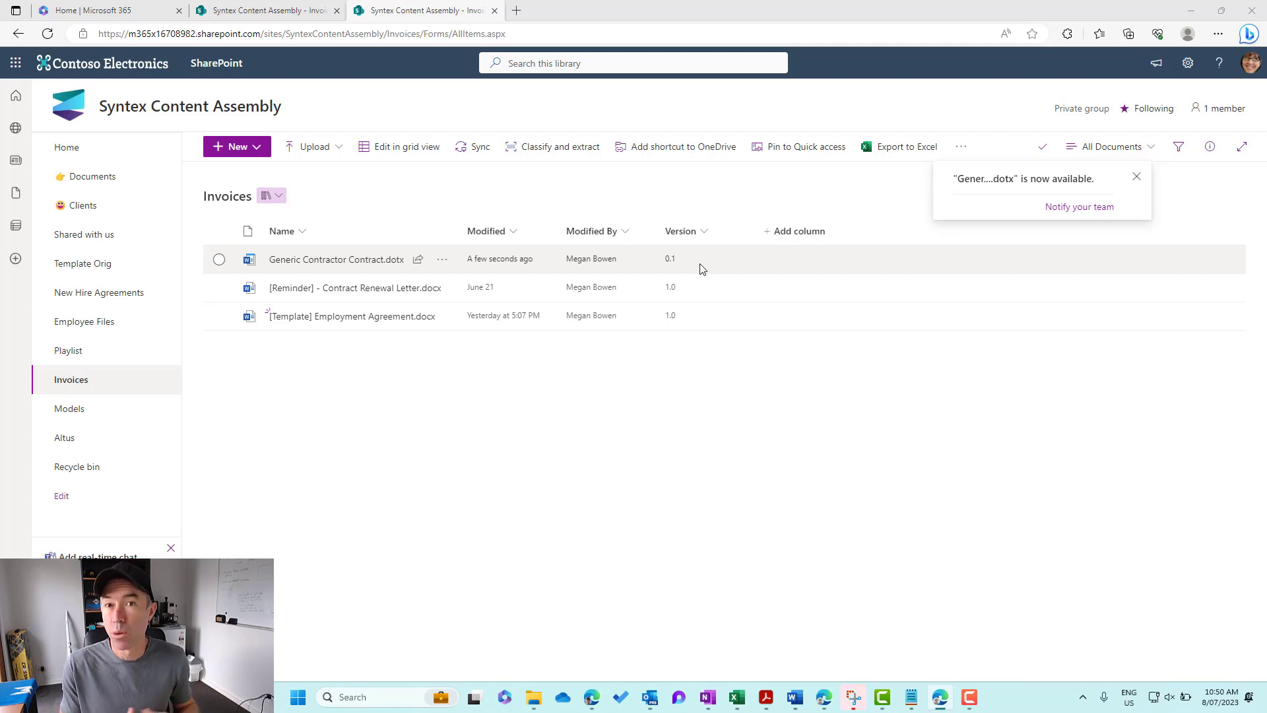
Publish Generic Contractor Contract.dotx as major version 1.0 and refresh the read-only user's library view.
{"action": "left_click", "coordinate": [441, 259]}
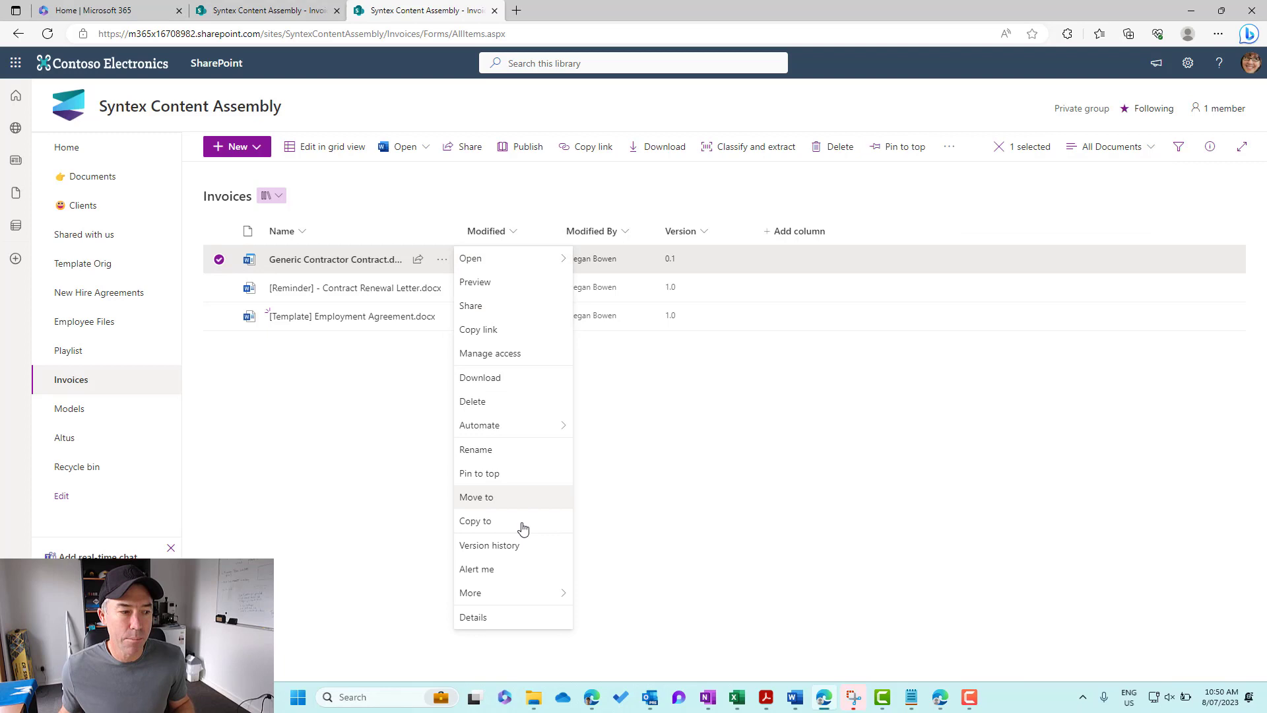
{"action": "mouse_move", "coordinate": [522, 594]}
{"action": "left_click", "coordinate": [632, 675]}
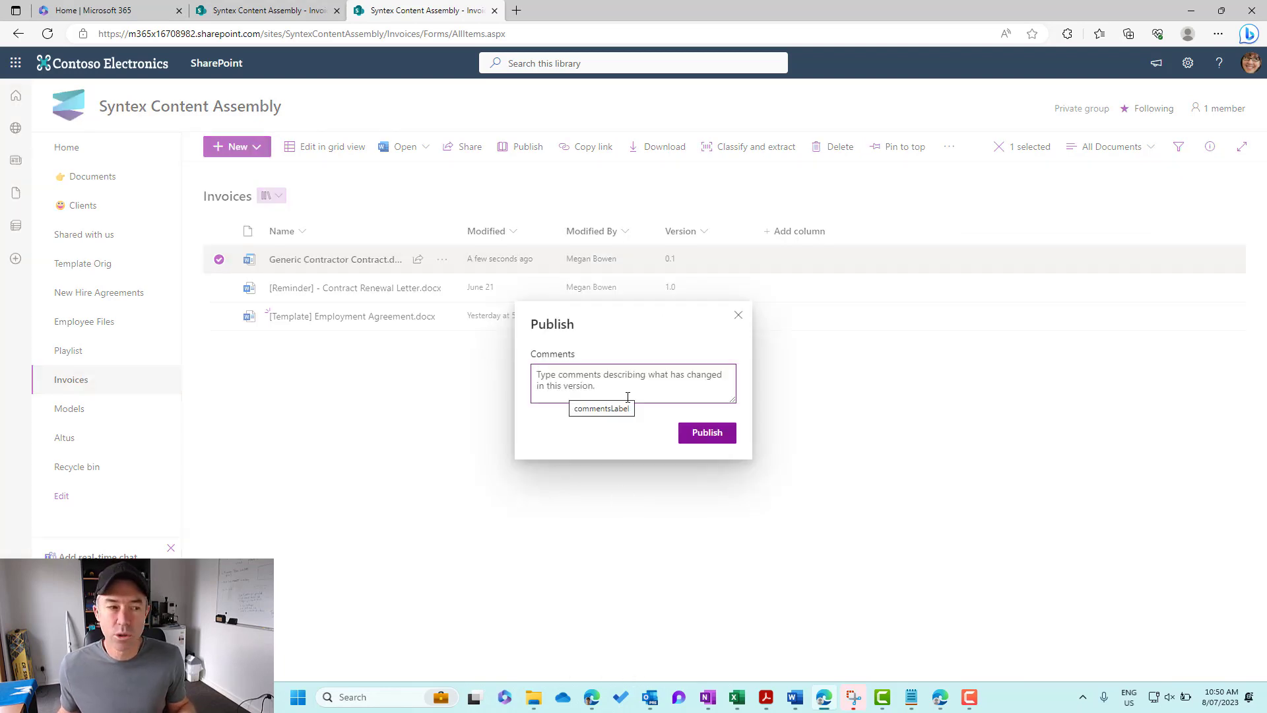
{"action": "left_click", "coordinate": [713, 435]}
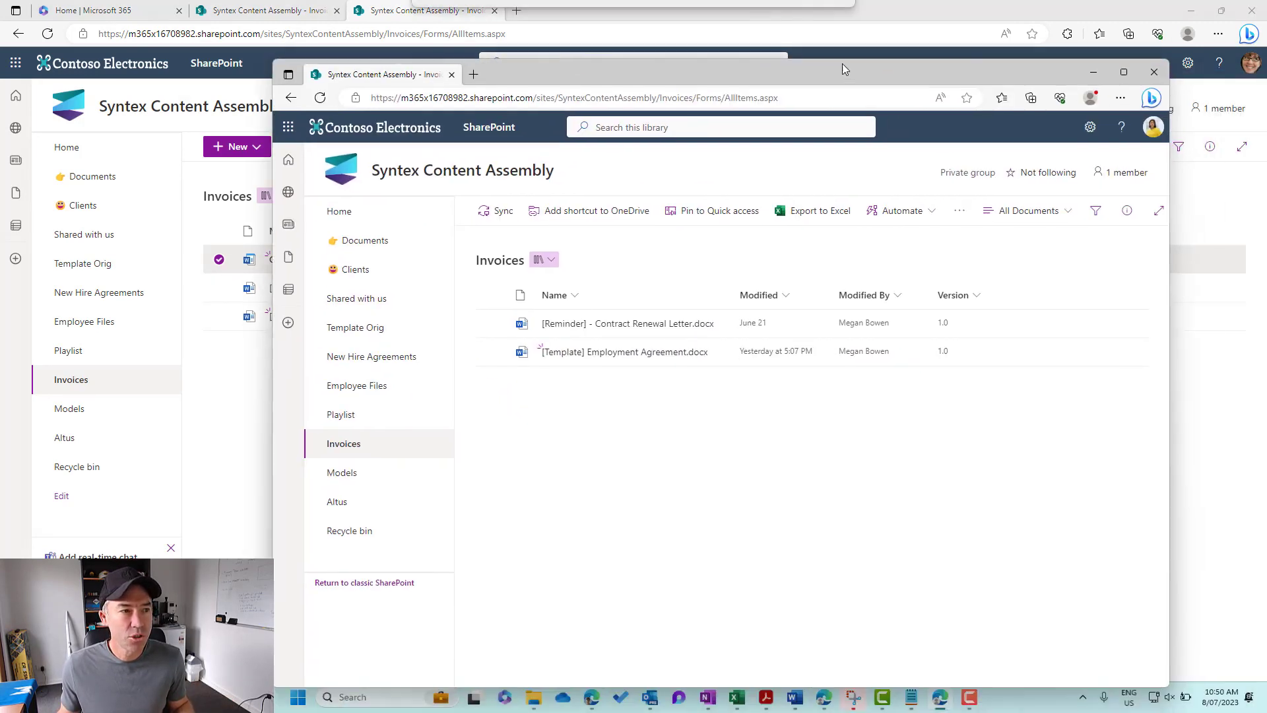
{"action": "left_click", "coordinate": [264, 70]}
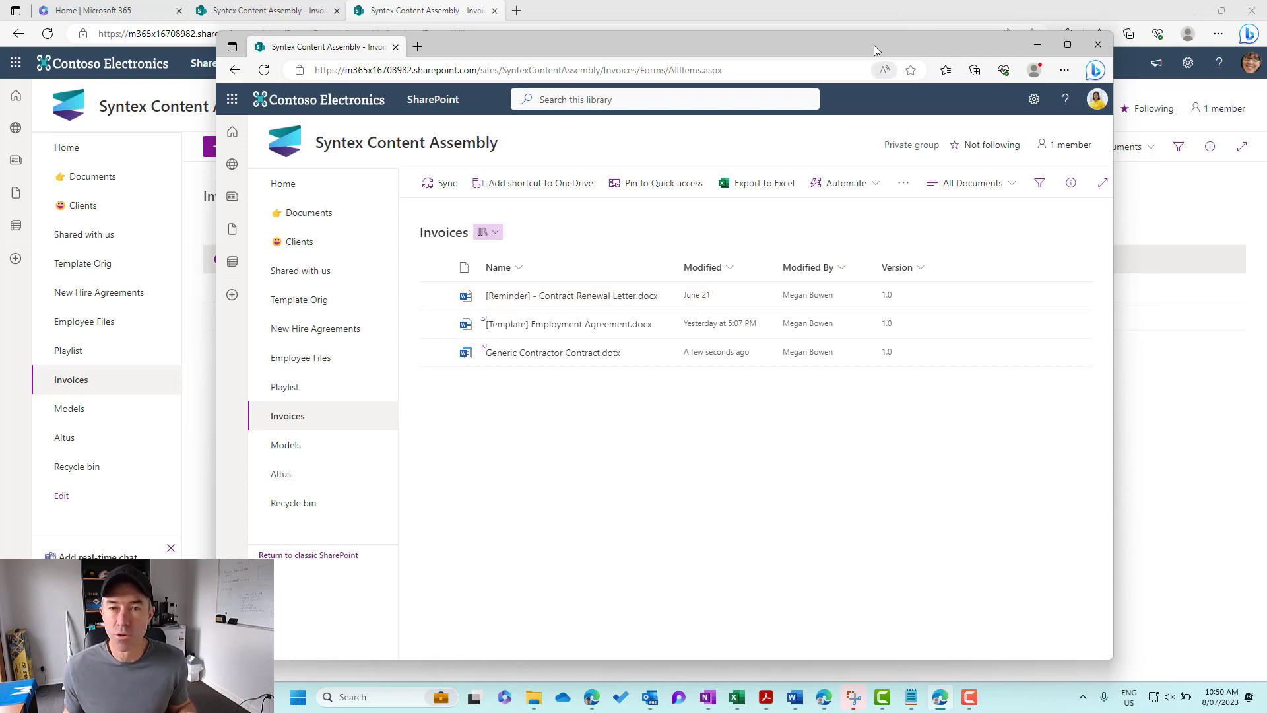
{"action": "left_click_drag", "start_coordinate": [874, 45], "coordinate": [1266, 41]}
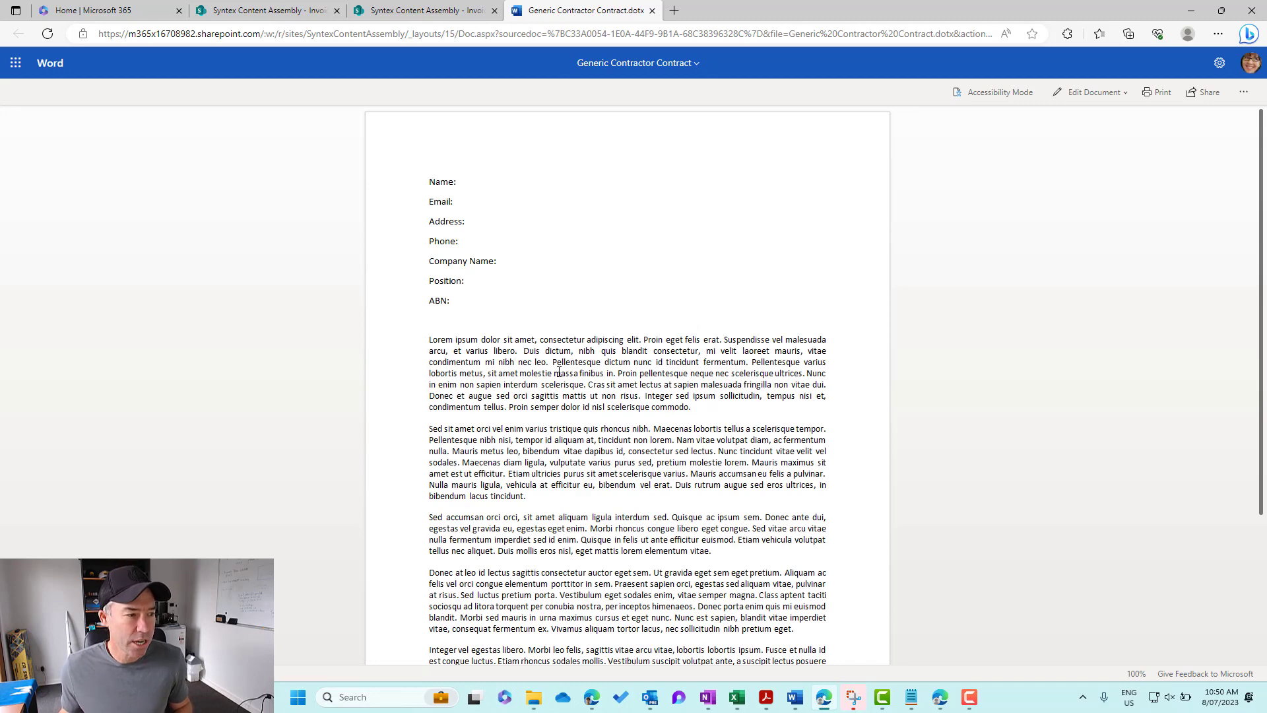
Look over the Generic Contractor Contract and its editing options in Word for the web, then close it.
{"action": "left_click_drag", "start_coordinate": [430, 341], "coordinate": [721, 407]}
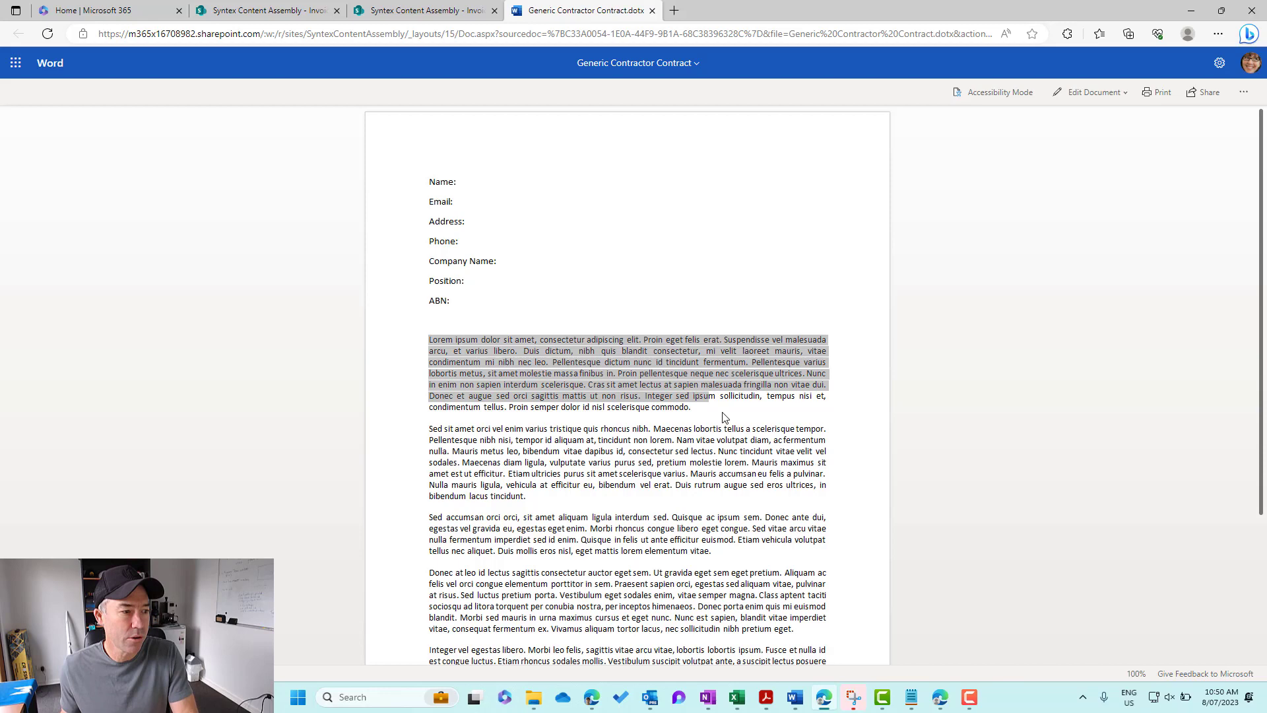
{"action": "left_click", "coordinate": [1088, 93]}
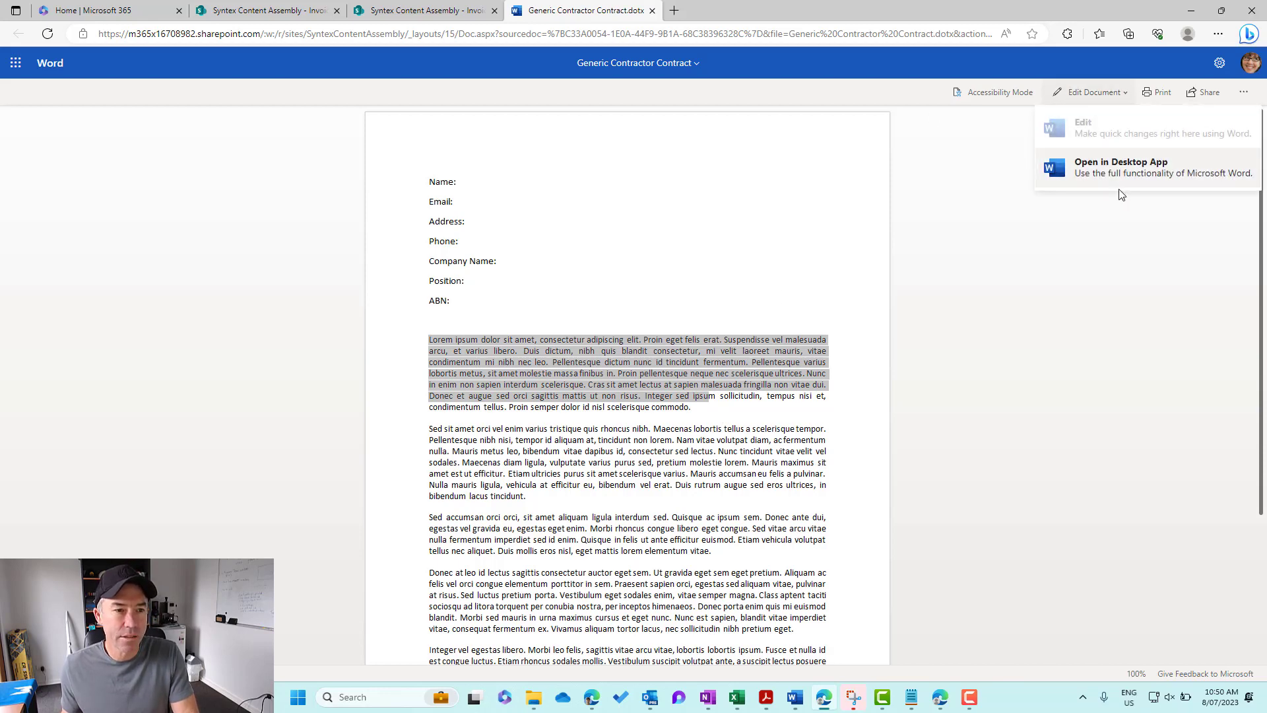
{"action": "key", "text": "Escape"}
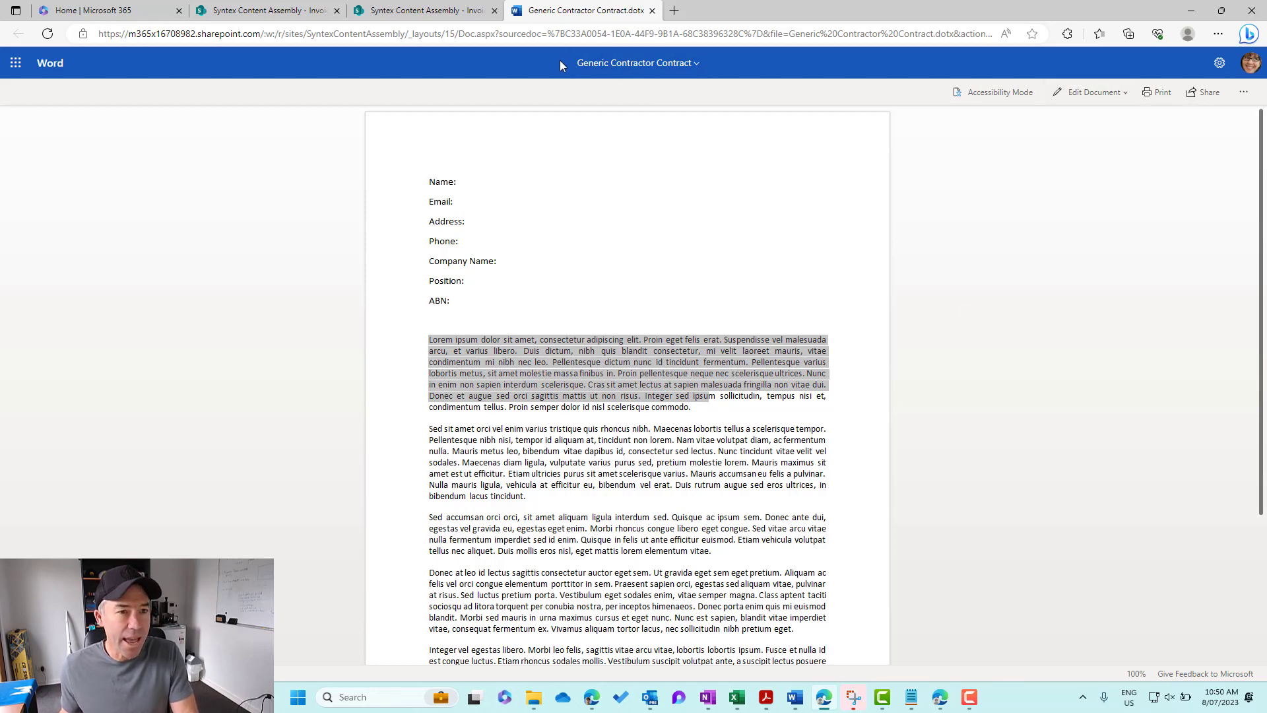
{"action": "left_click", "coordinate": [458, 17]}
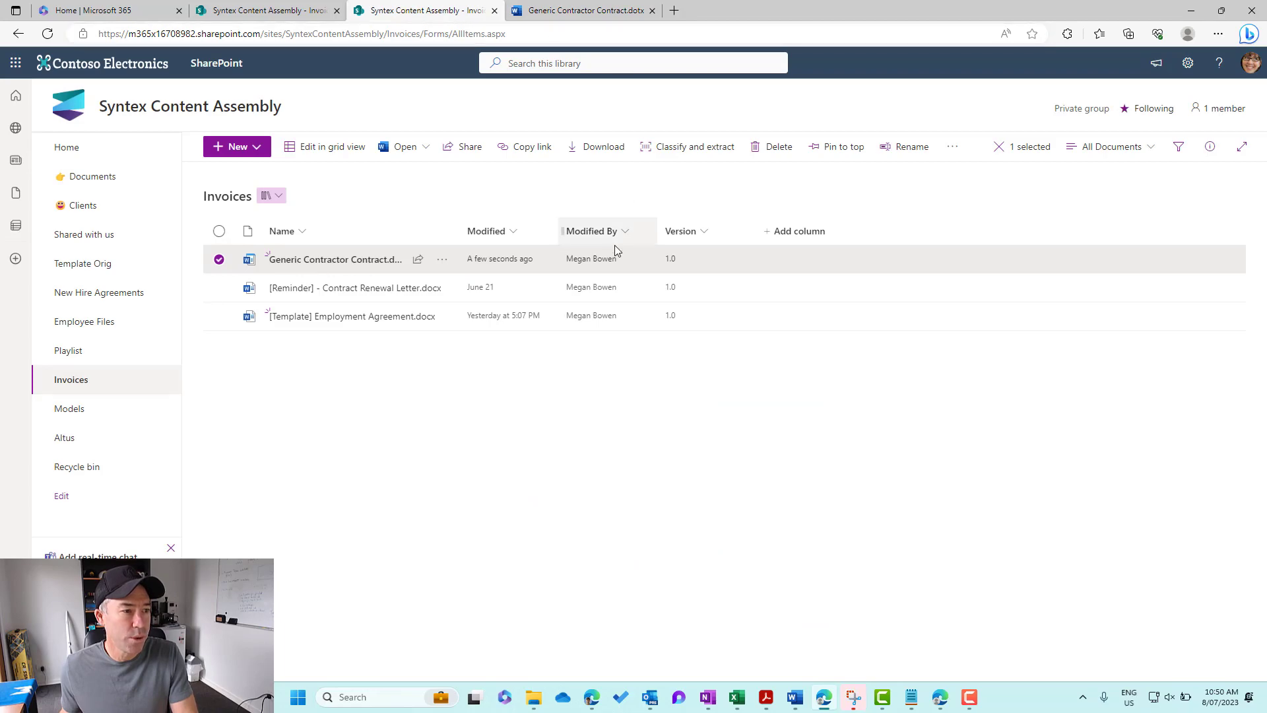
{"action": "left_click", "coordinate": [546, 16]}
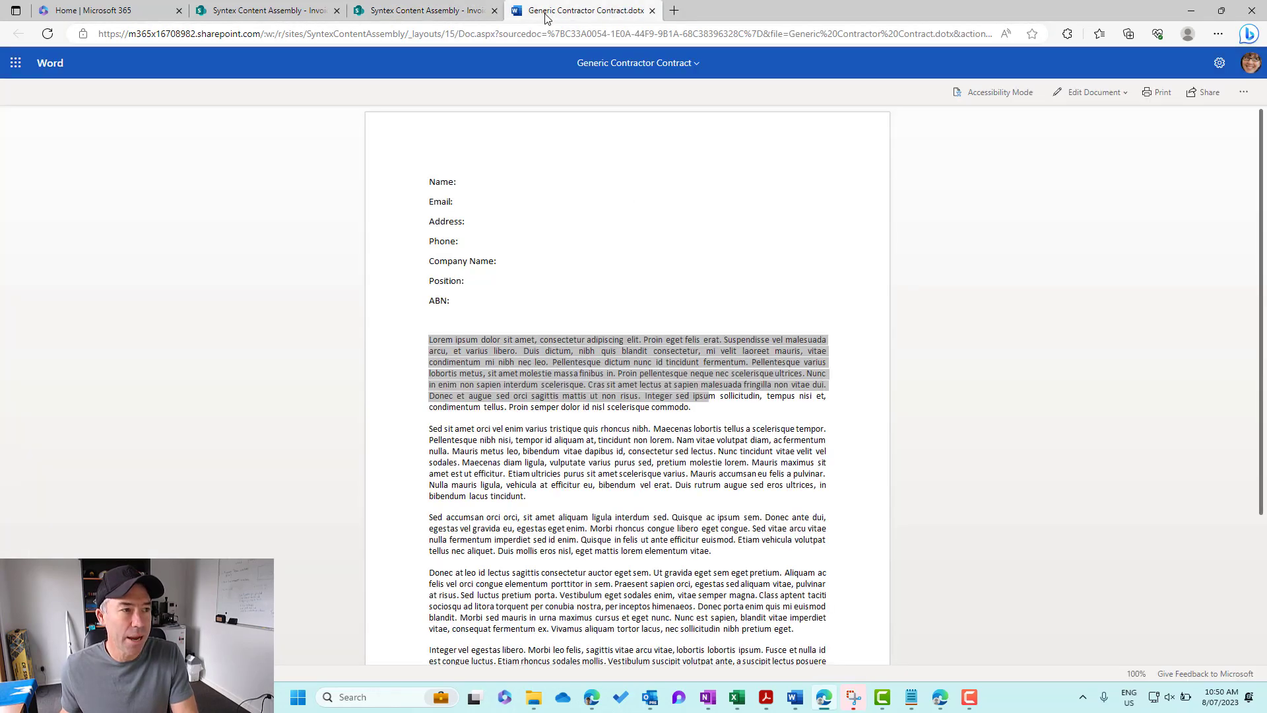
{"action": "left_click", "coordinate": [1088, 91]}
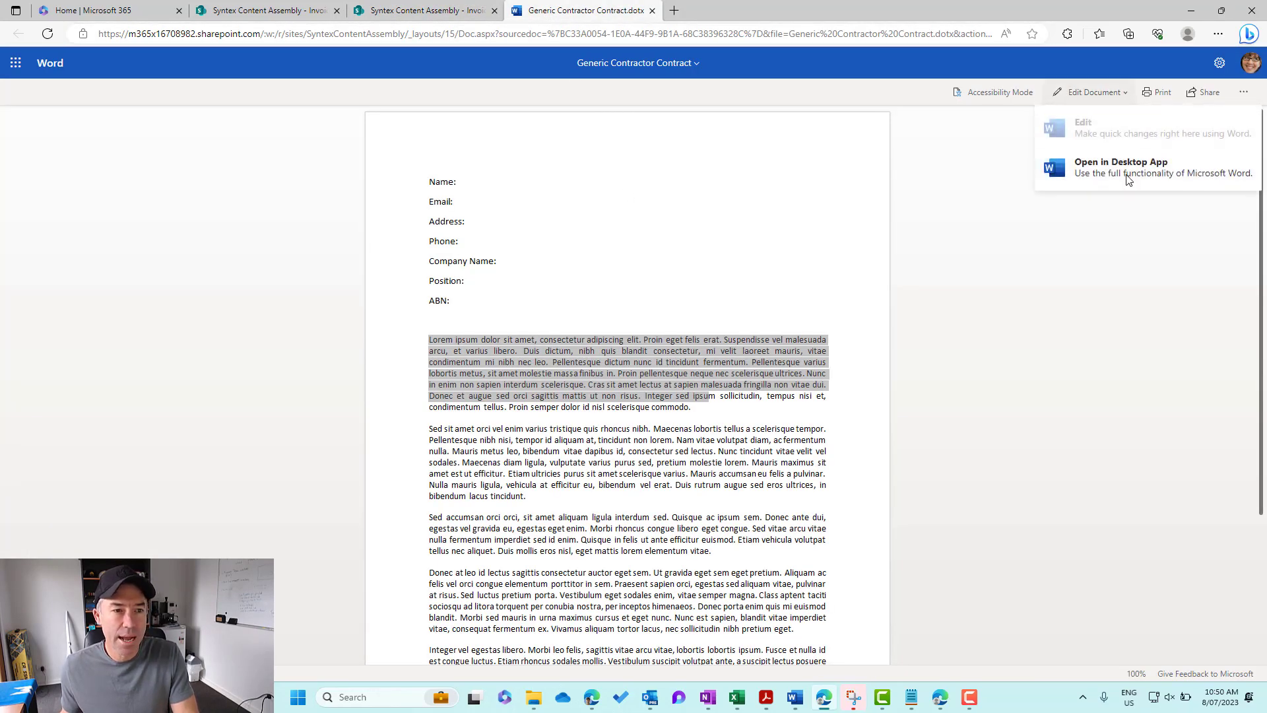
{"action": "left_click", "coordinate": [652, 10]}
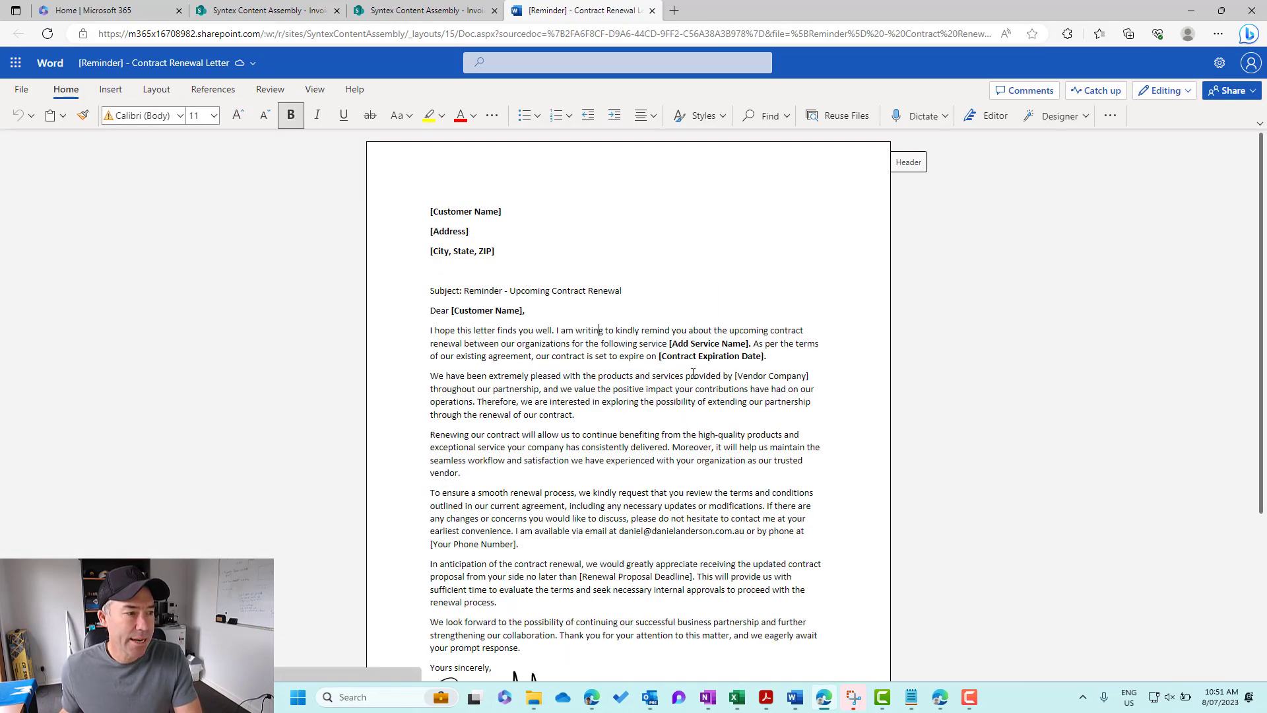
Delete the 'We have been extremely pleased…' paragraph from the renewal letter and return to Invoices.
{"action": "left_click_drag", "start_coordinate": [575, 415], "coordinate": [430, 375]}
{"action": "key", "text": "Delete"}
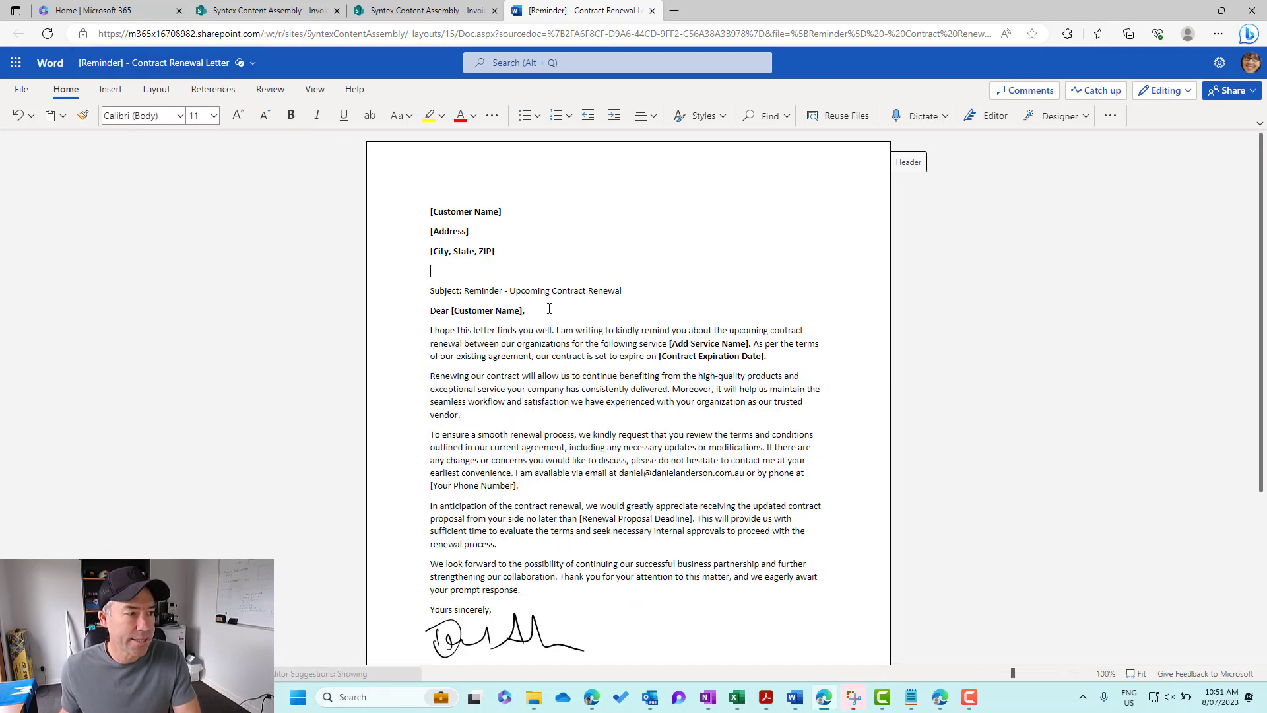
{"action": "left_click", "coordinate": [539, 291]}
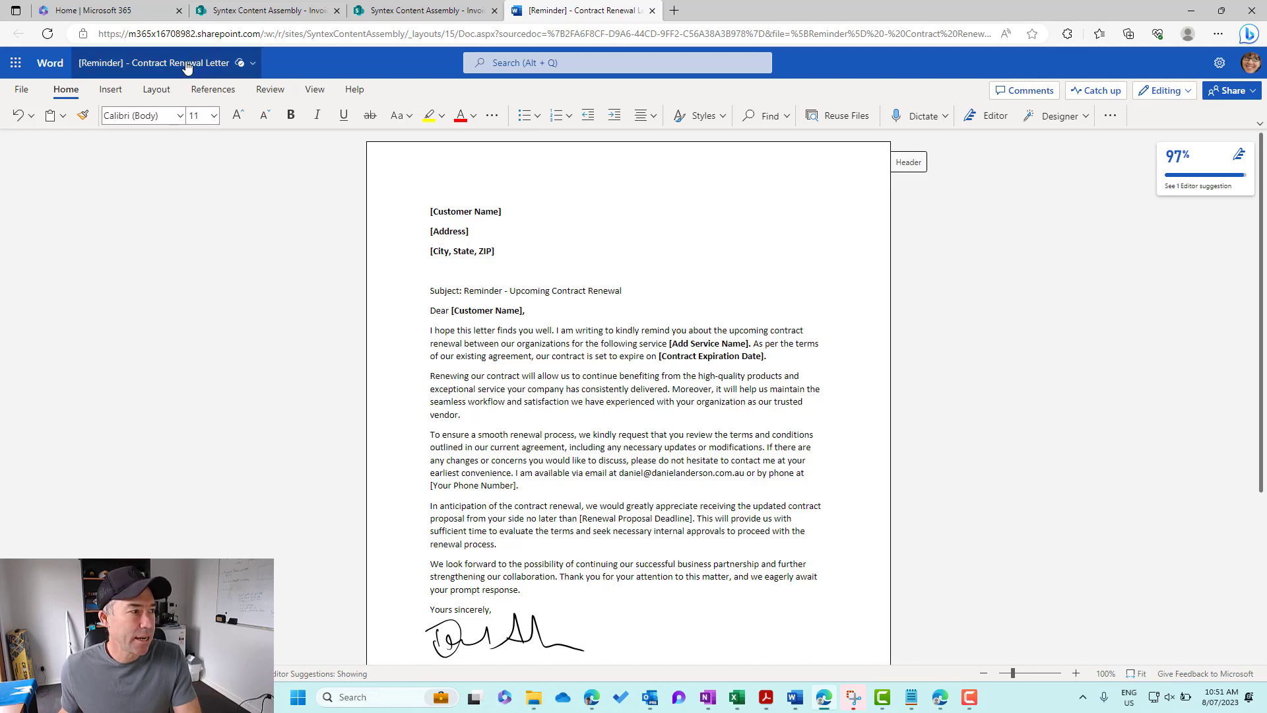
{"action": "left_click", "coordinate": [165, 63]}
{"action": "left_click", "coordinate": [194, 182]}
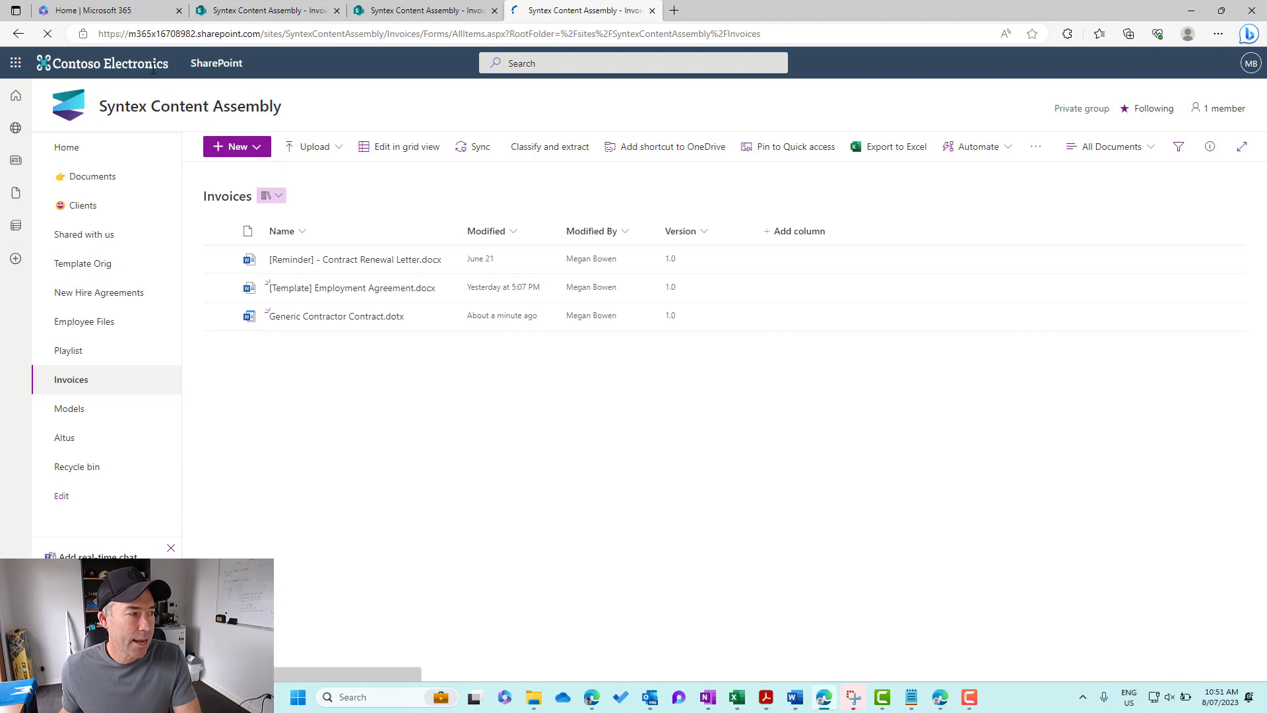
Refresh both windows: the editor sees the renewal letter at 1.1, the read-only user still 1.0.
{"action": "left_click", "coordinate": [48, 34]}
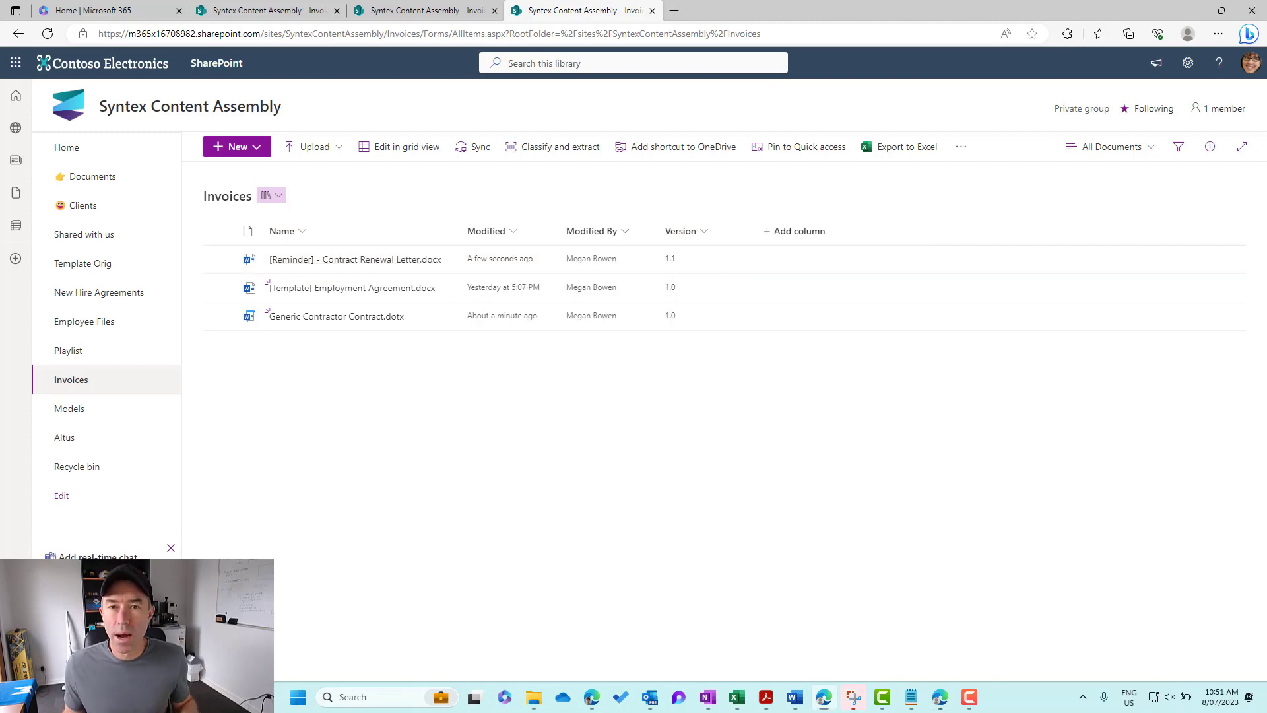
{"action": "left_click_drag", "start_coordinate": [1266, 152], "coordinate": [591, 78]}
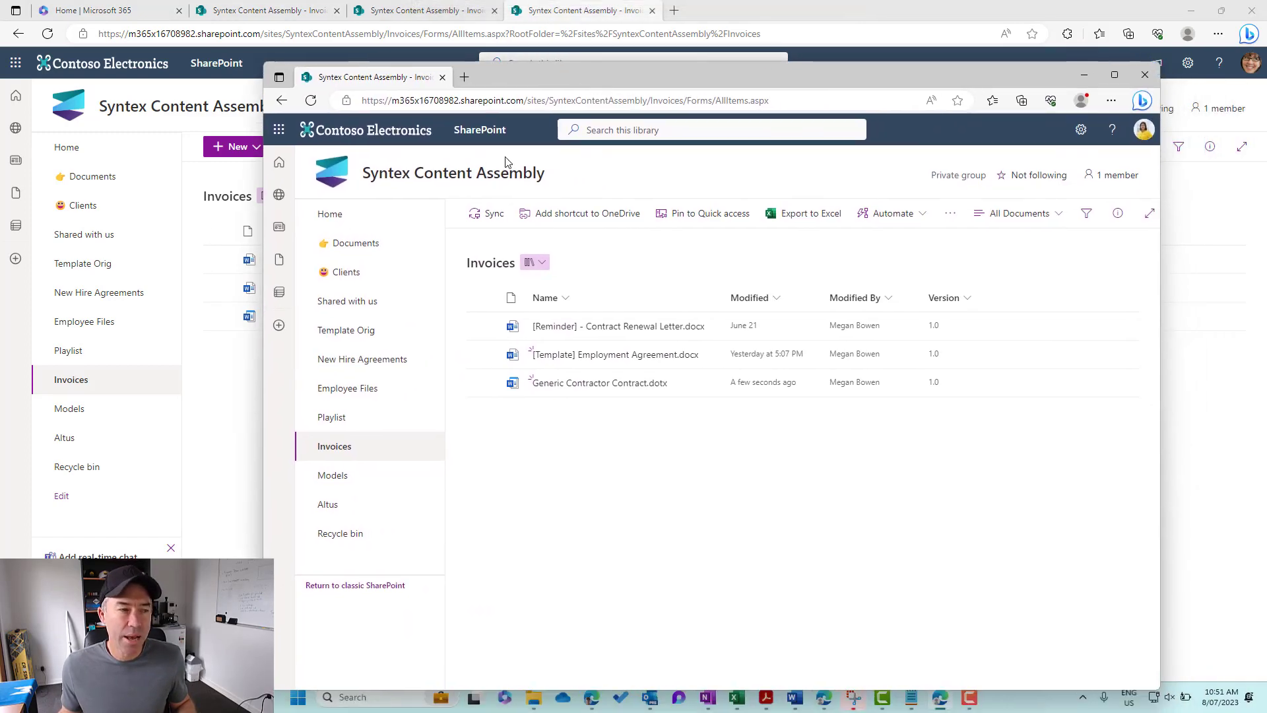
{"action": "left_click", "coordinate": [311, 100]}
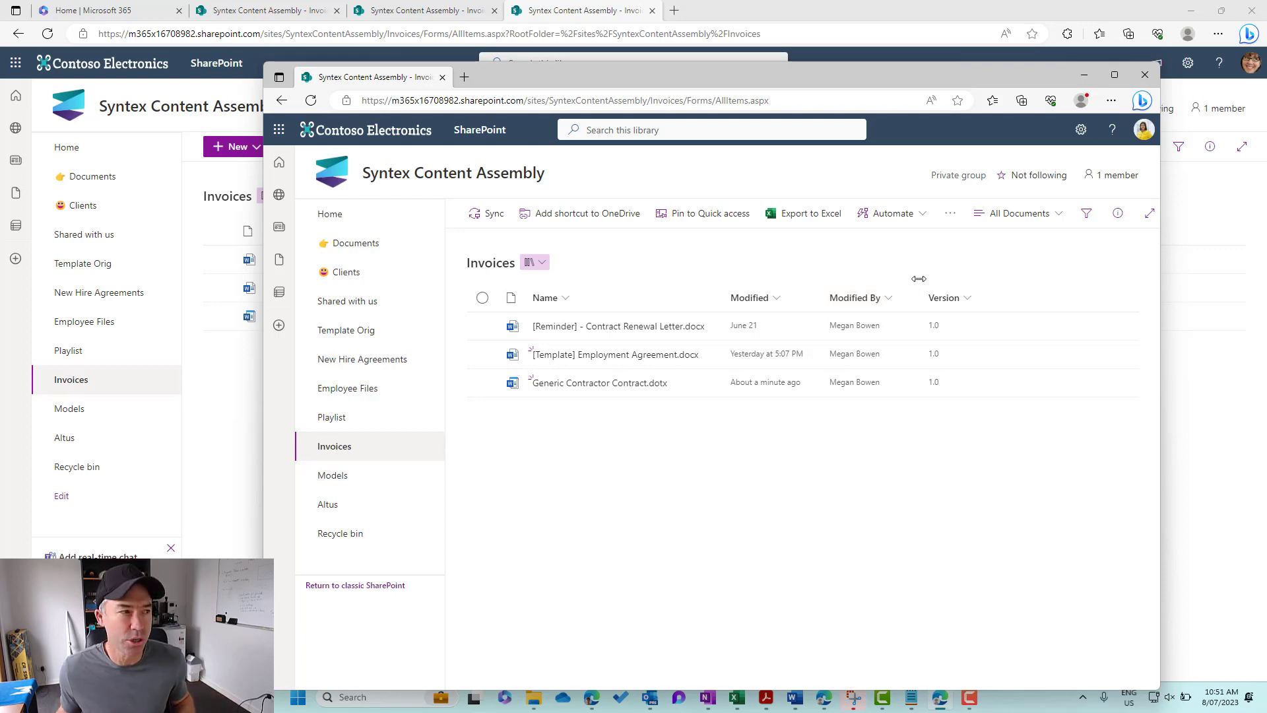
{"action": "left_click_drag", "start_coordinate": [843, 78], "coordinate": [1266, 125]}
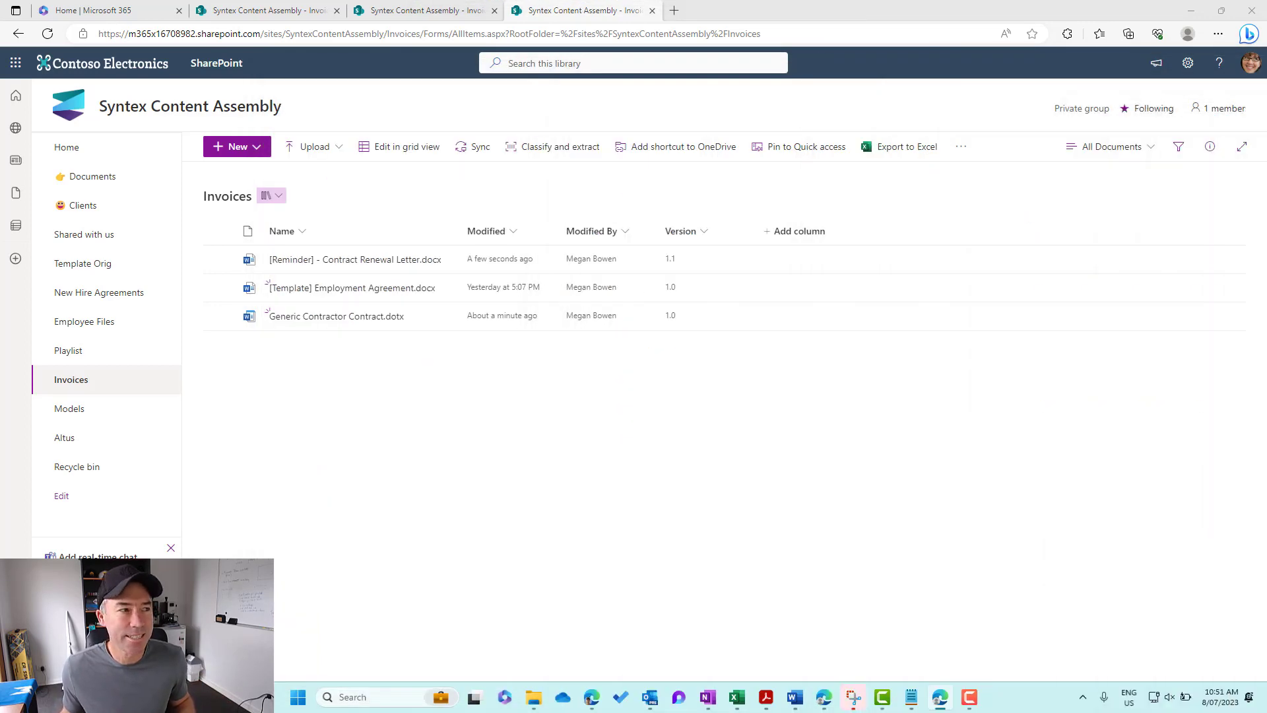
Go from the Settings gear through Library settings and More library settings to Invoices' Versioning settings again.
{"action": "left_click", "coordinate": [1187, 66]}
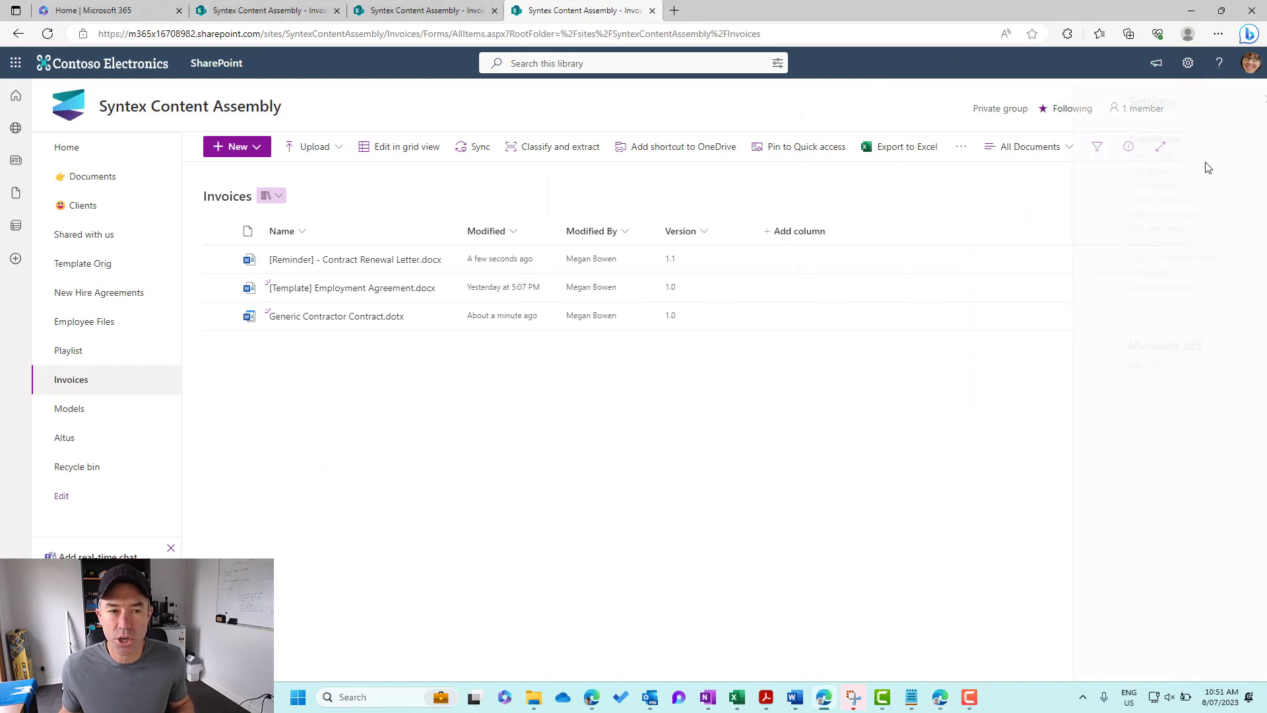
{"action": "left_click", "coordinate": [1106, 200]}
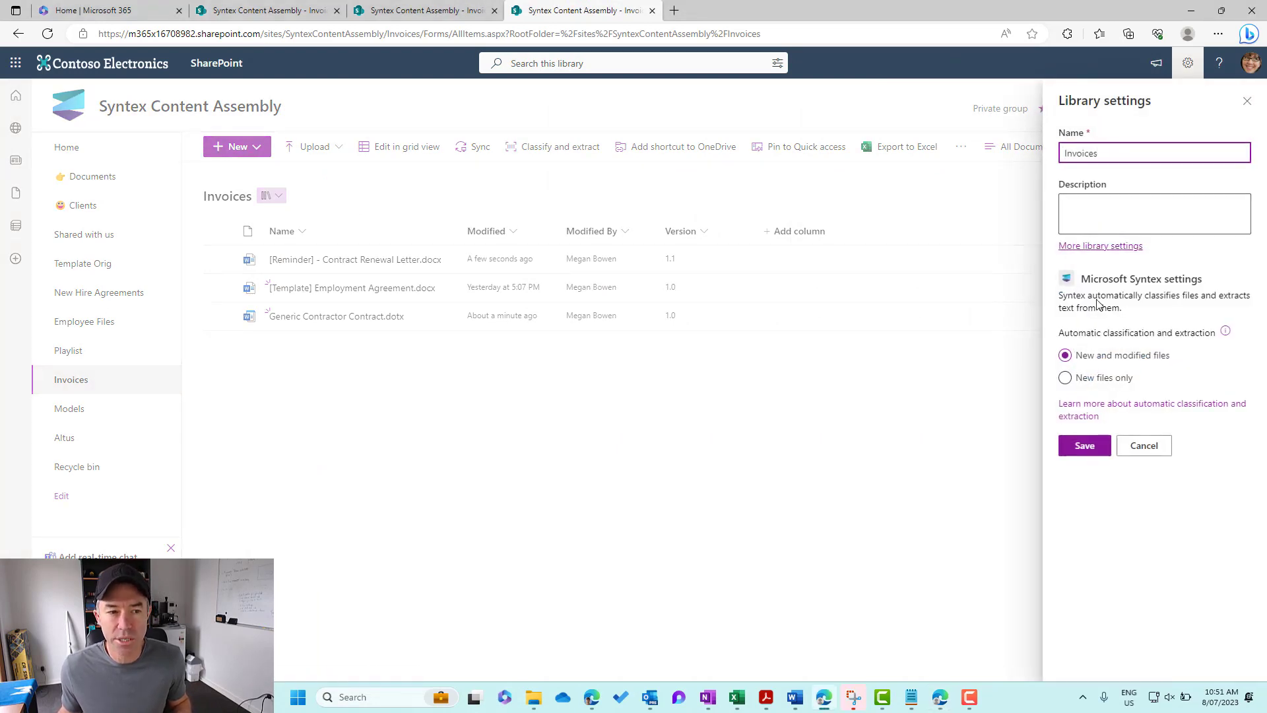
{"action": "left_click", "coordinate": [1113, 248]}
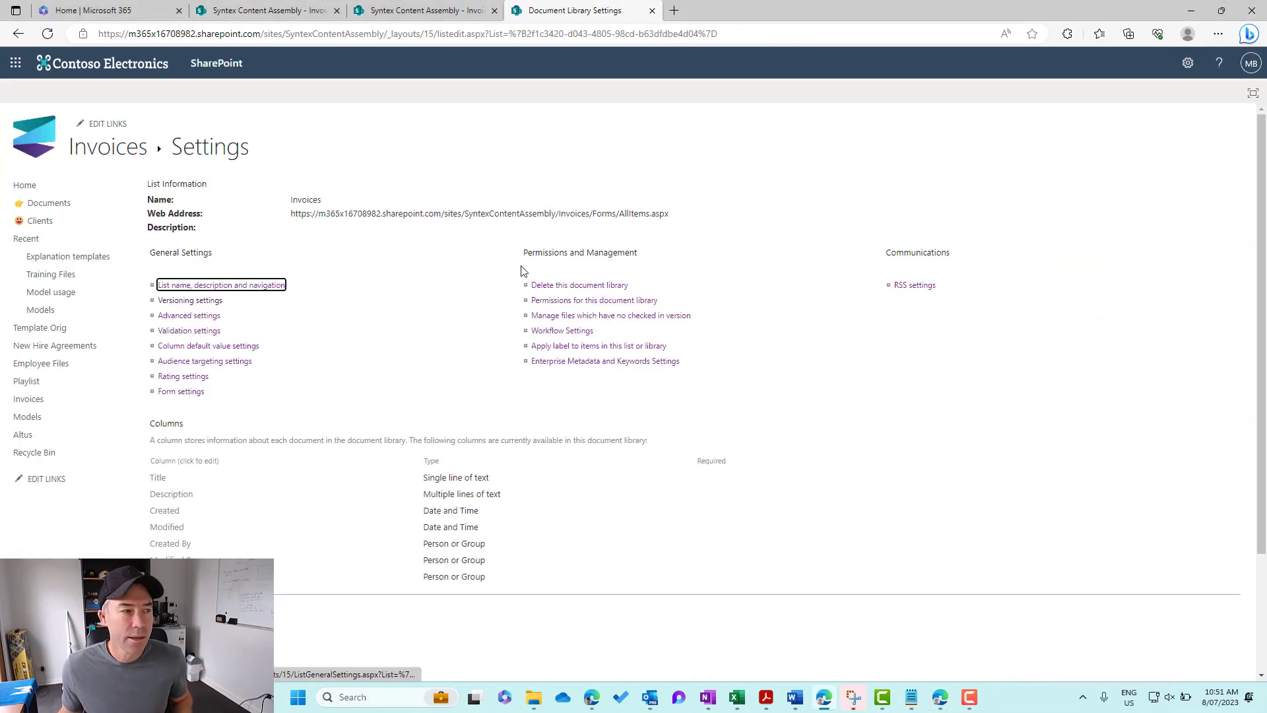
{"action": "left_click", "coordinate": [198, 316]}
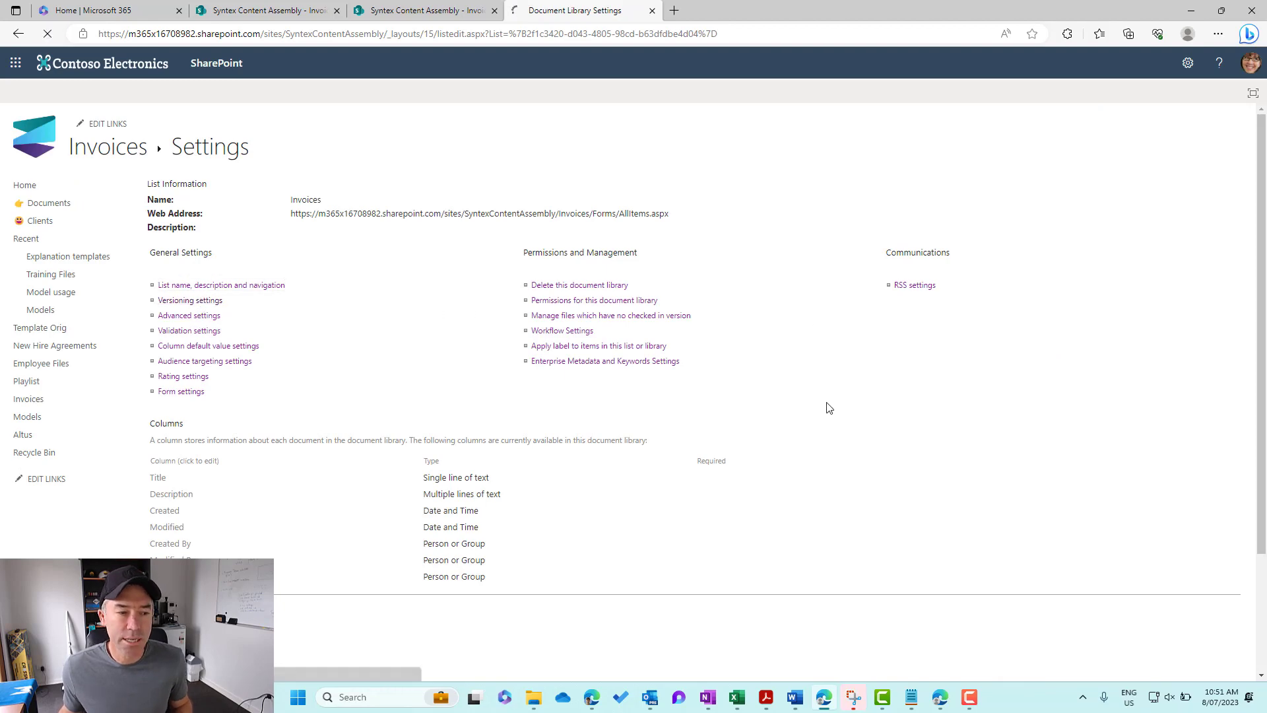